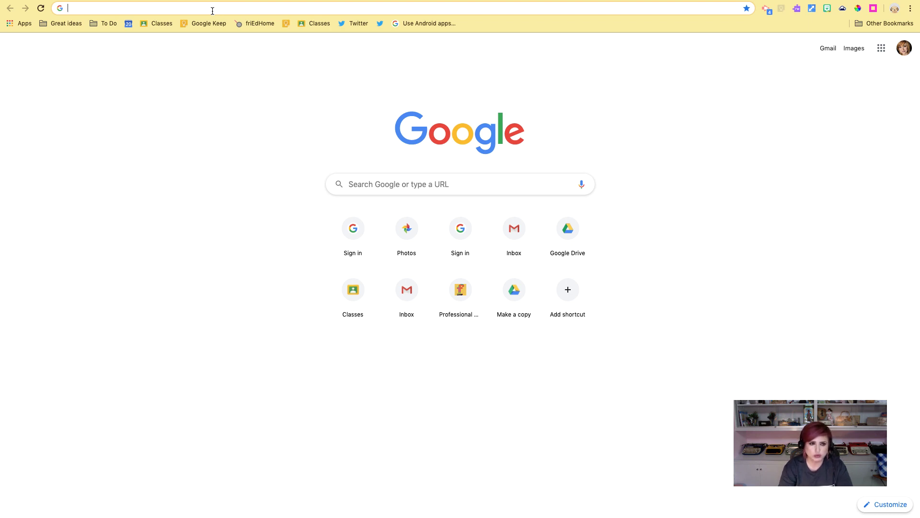
Go to admin.google.com and search 'meet' to reach the Meet settings.
text(admin.google.com)
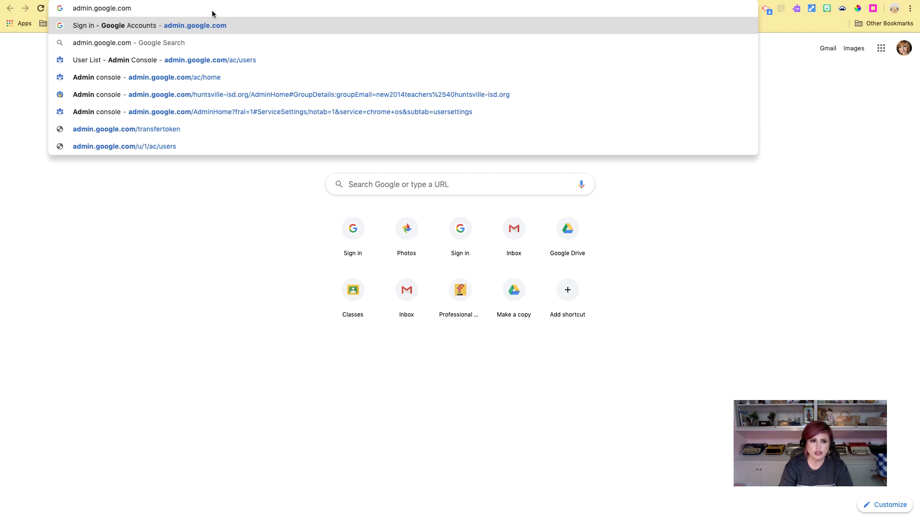
key(Return)
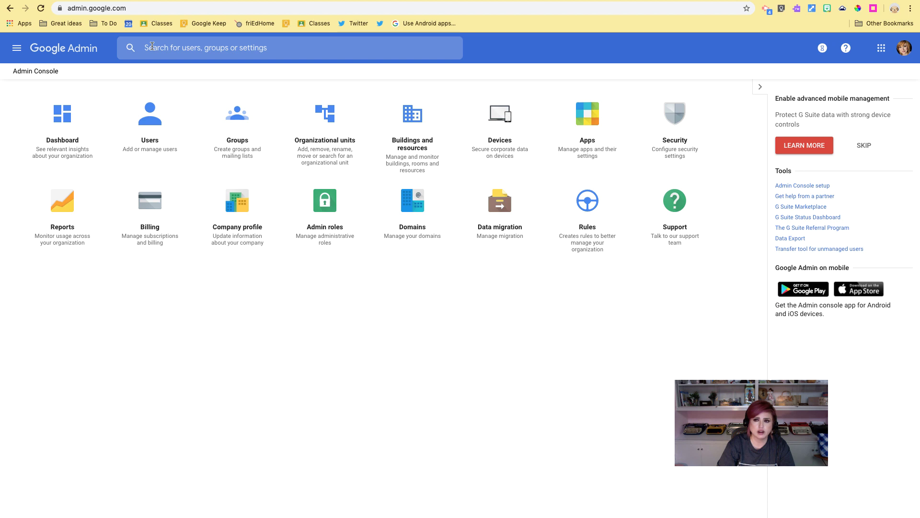
click(152, 46)
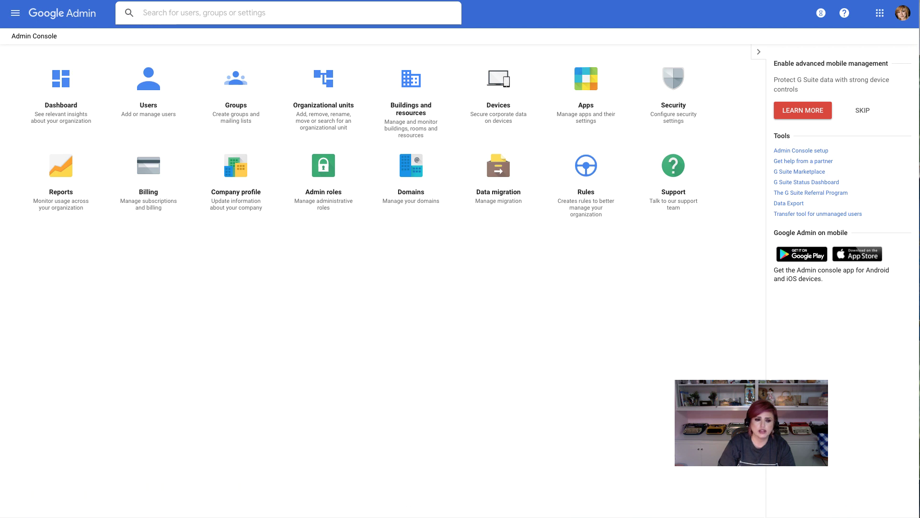
text(meet)
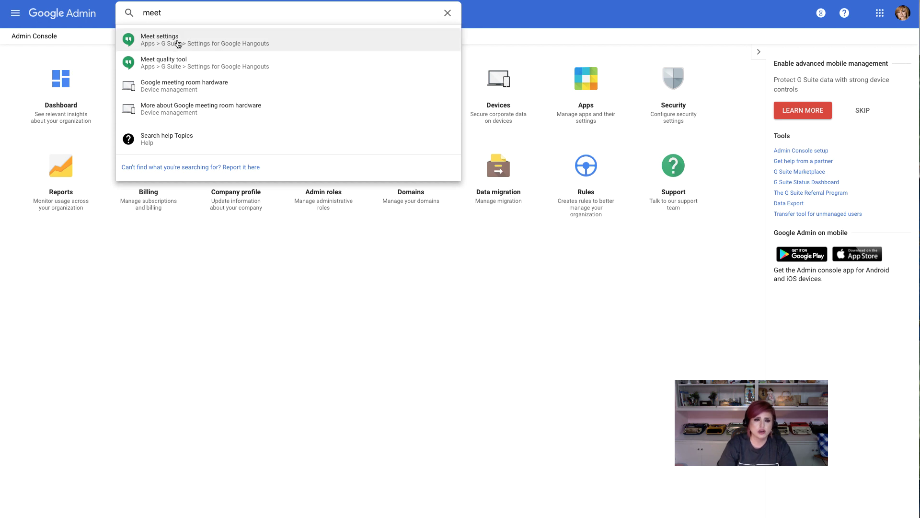
click(178, 45)
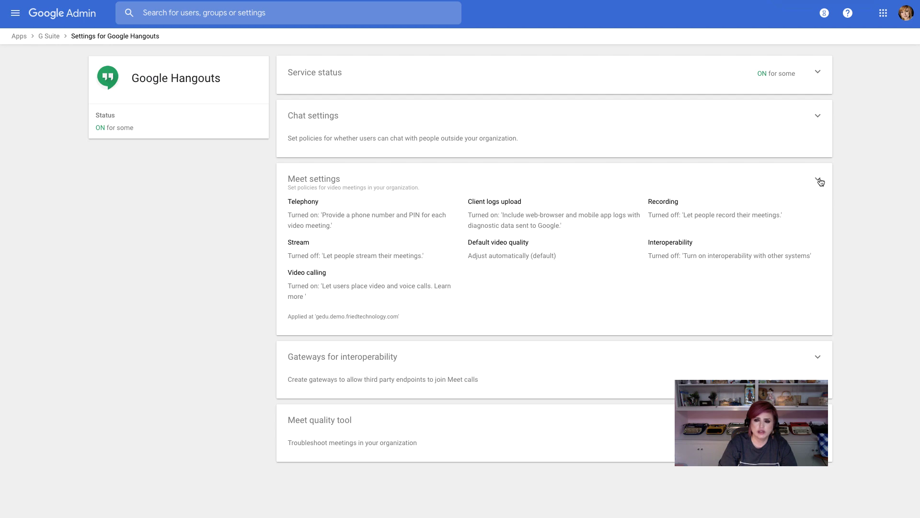
Expand the organization's full Meet settings and scroll to see Recording and Stream, both off.
click(819, 180)
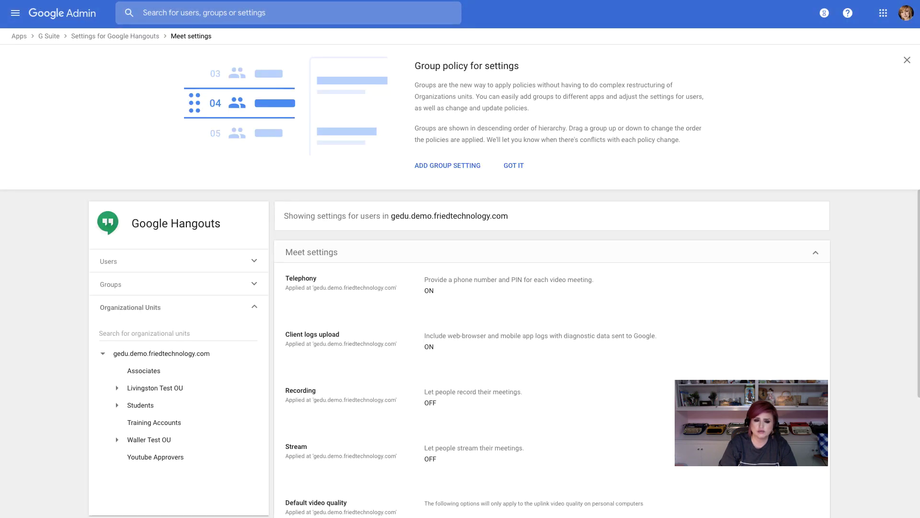
scroll(585, 280, down, 2)
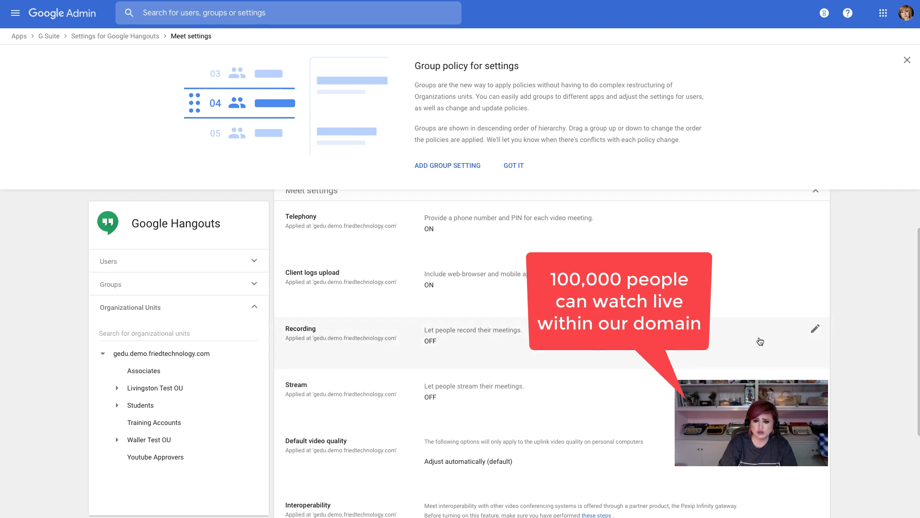
Enable 'Let people record their meetings' in the Meet Recording setting.
click(815, 329)
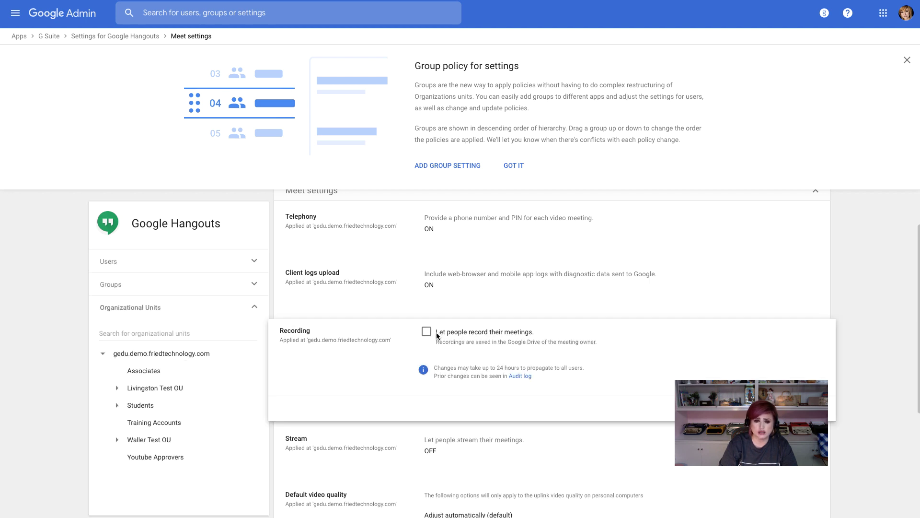
click(428, 332)
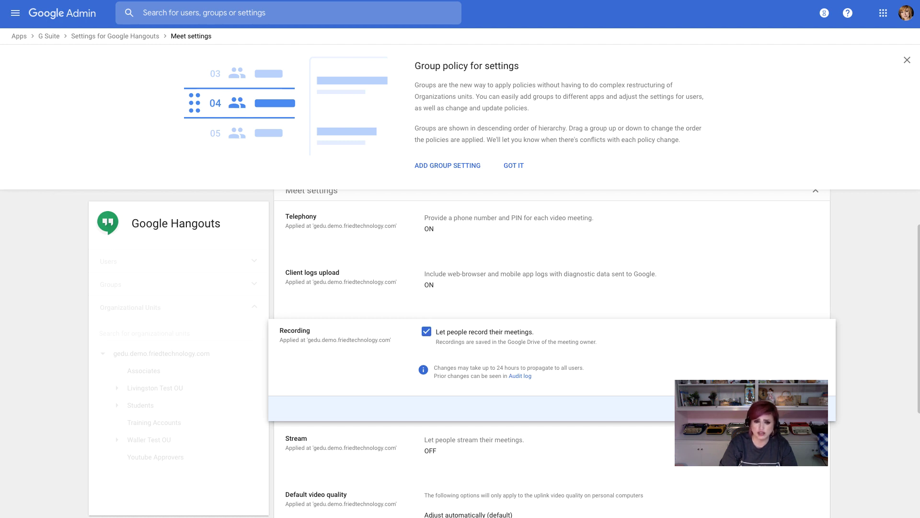
click(599, 261)
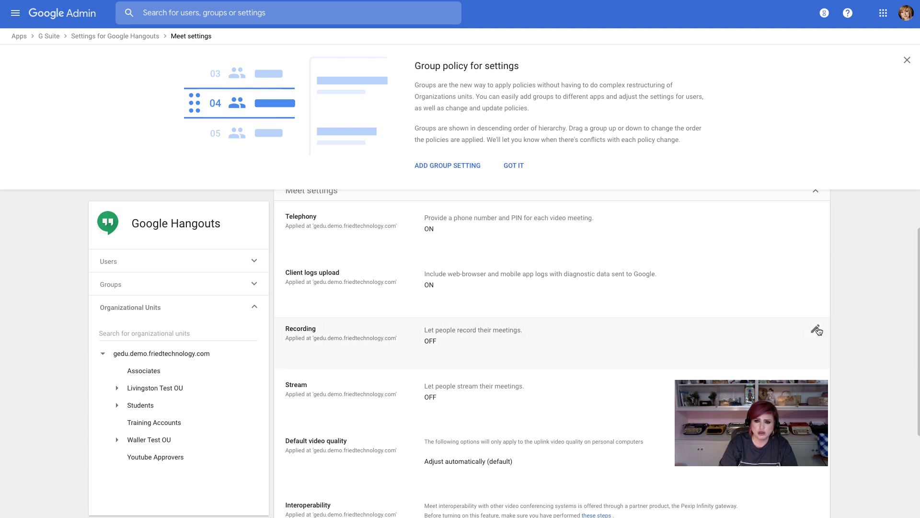
click(817, 329)
click(426, 332)
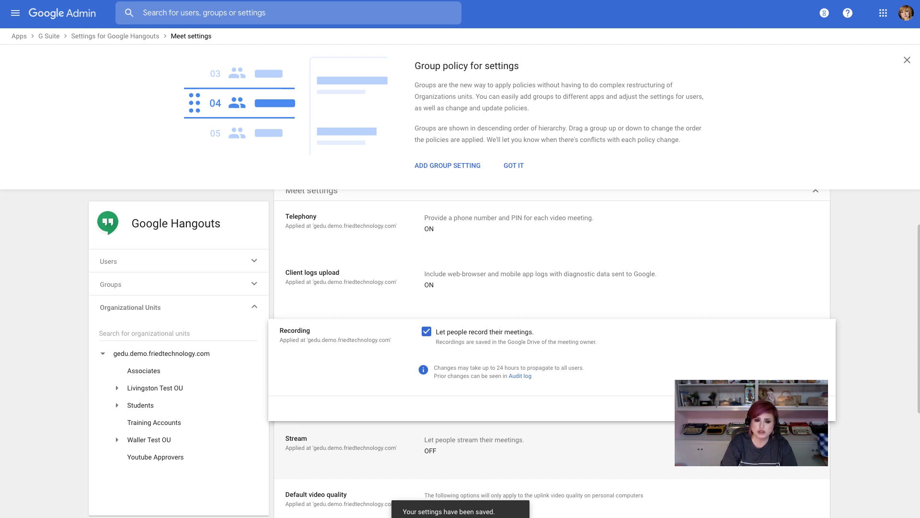
Enable 'Let people stream their meetings' under Stream and save the change.
click(335, 443)
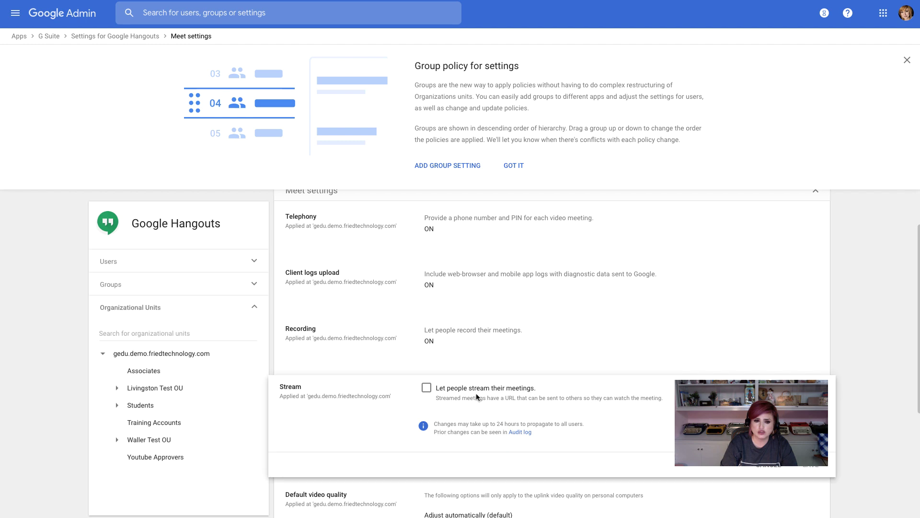
click(443, 387)
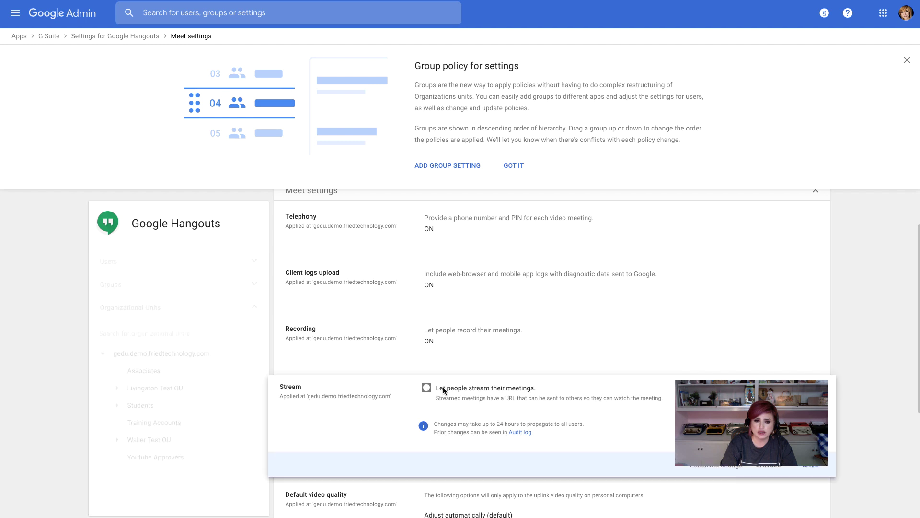
click(824, 467)
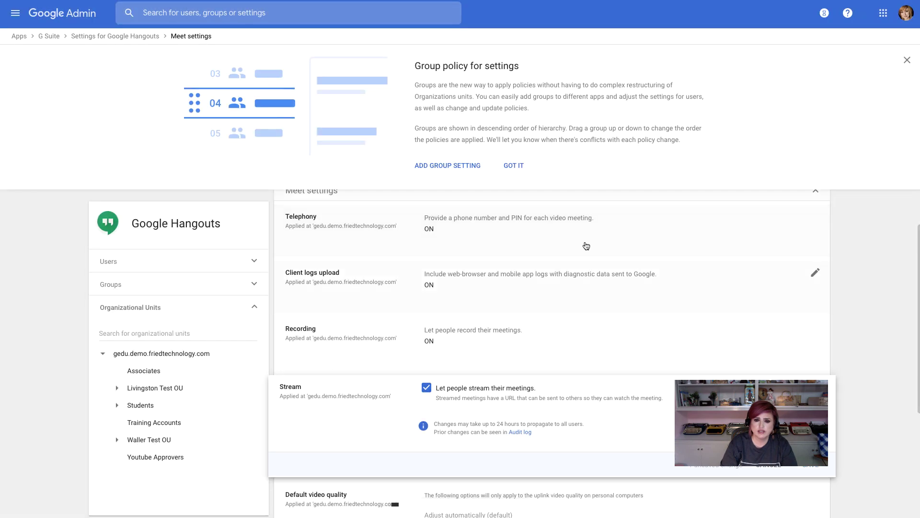
scroll(724, 321, down, 3)
scroll(724, 316, up, 5)
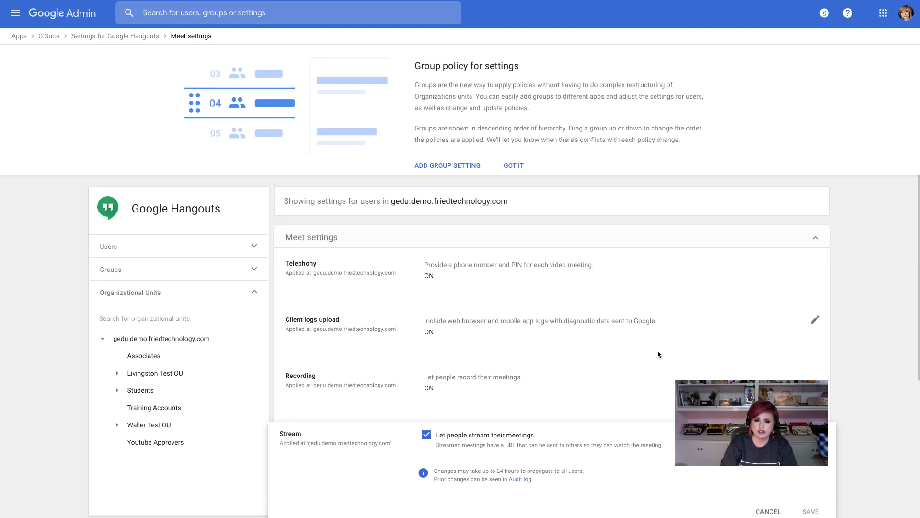
scroll(658, 355, down, 5)
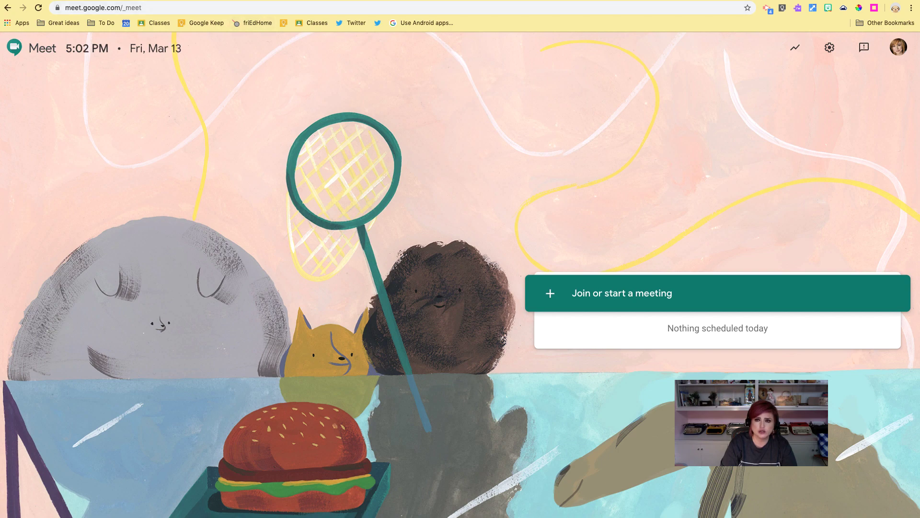
In Google Calendar, create a new event for Friday, March 13, 5:30–6:30pm.
key(ctrl+Tab)
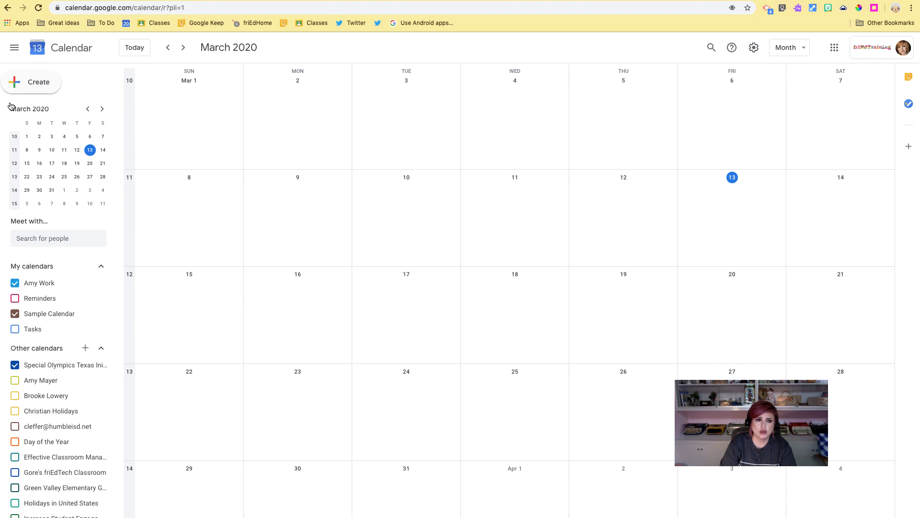
click(26, 82)
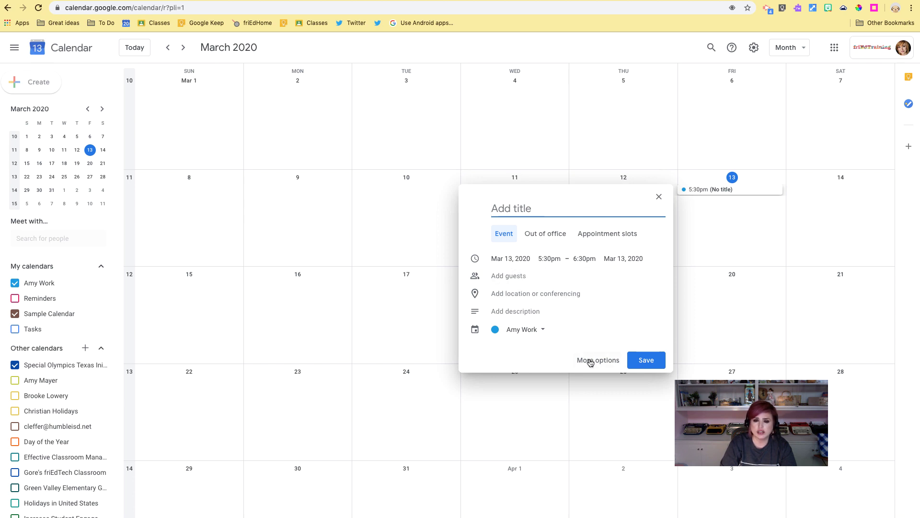
Attach Hangouts Meet conferencing to the Mar 13 event and edit its meeting ID.
click(591, 360)
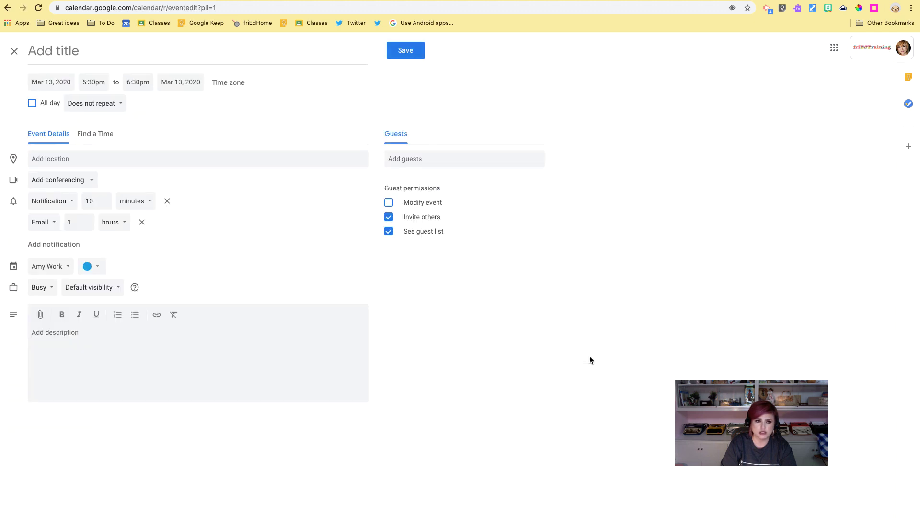
click(88, 181)
click(104, 212)
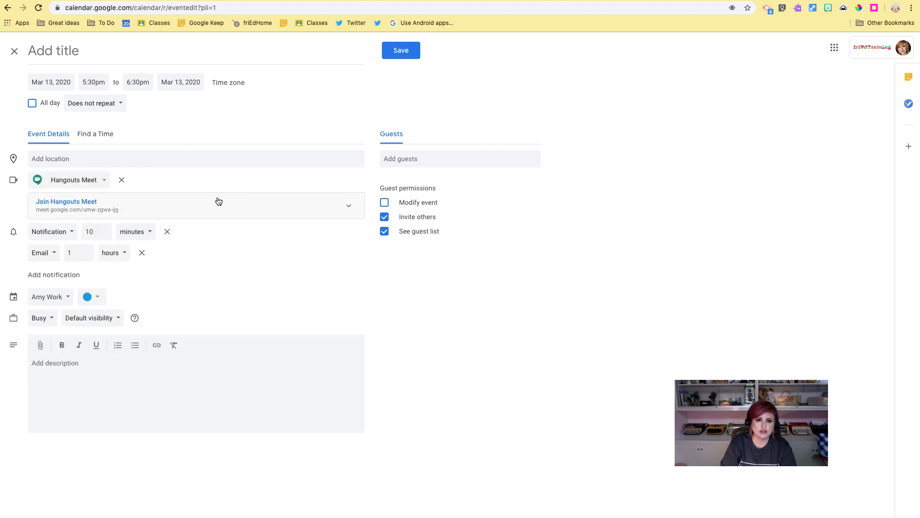
click(350, 208)
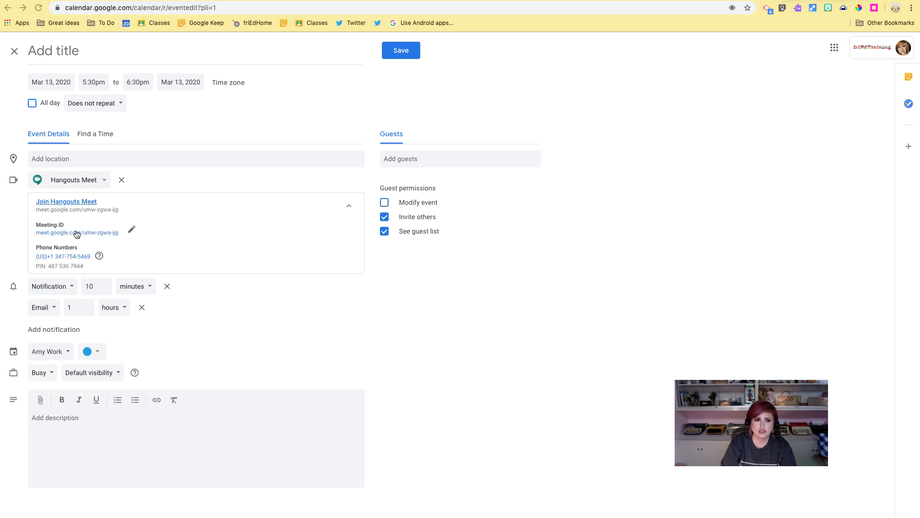
click(133, 231)
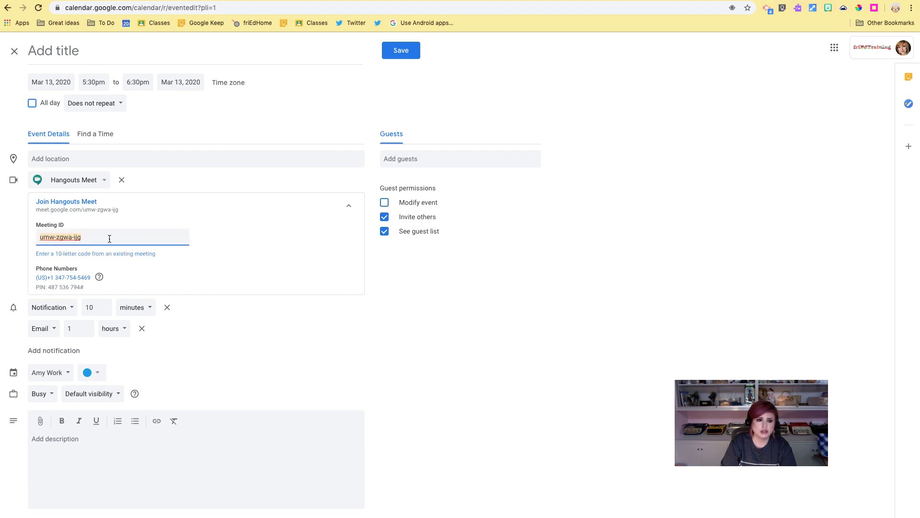
key(Return)
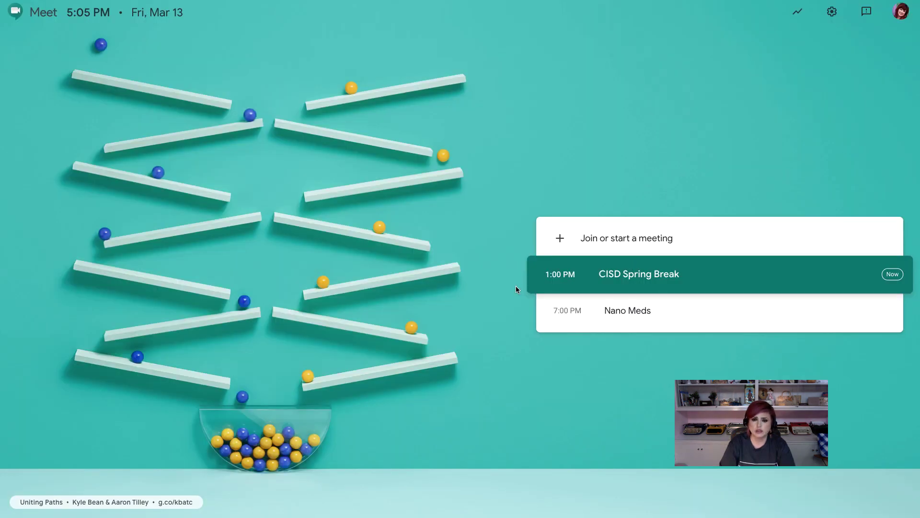
Start a Google Meet call nicknamed advancedfeatures.
click(605, 242)
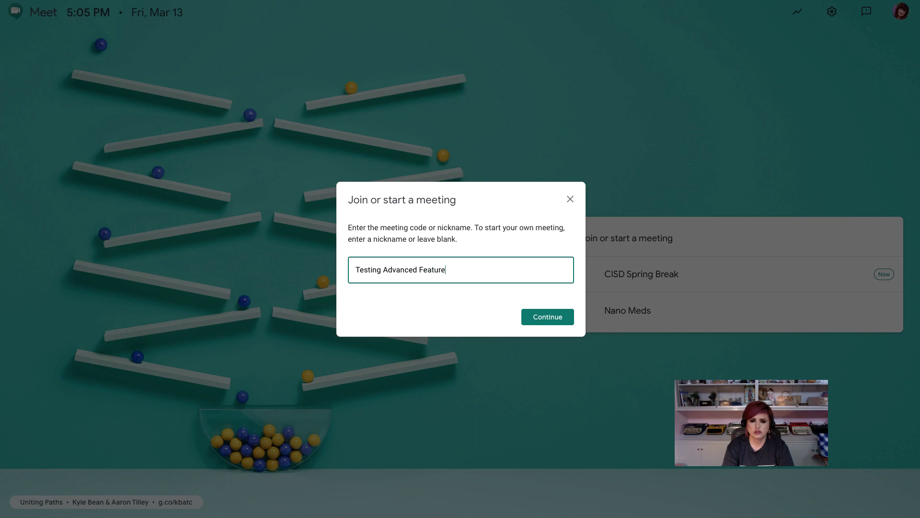
click(551, 320)
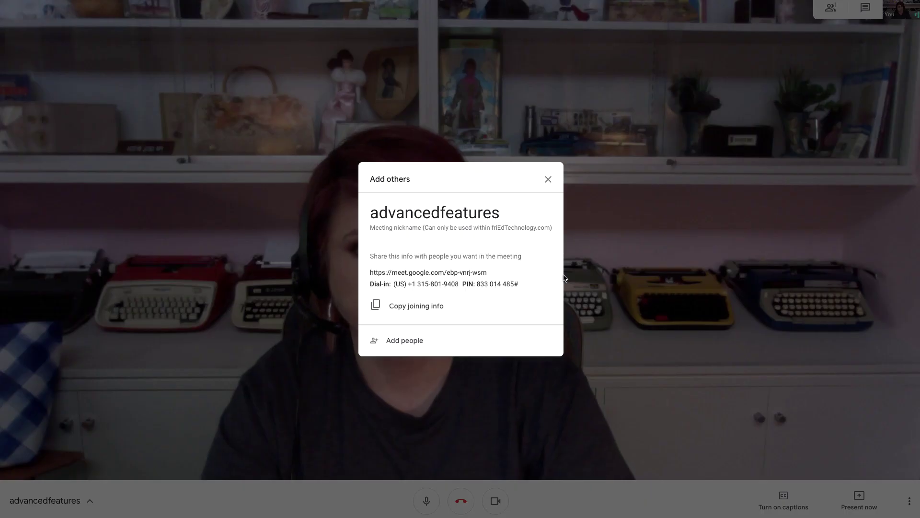
Copy the meeting's joining info and request recording of the advancedfeatures call.
click(401, 307)
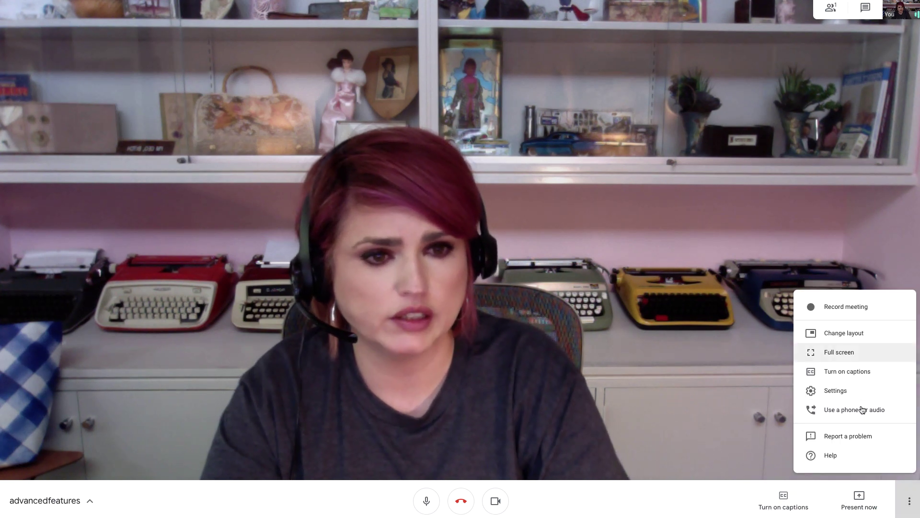
click(850, 310)
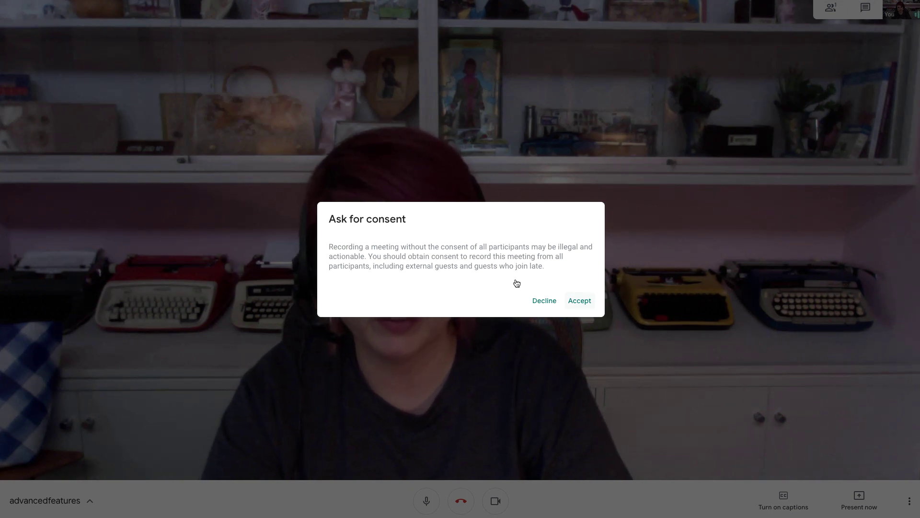
Accept the recording consent notice, then stop the recording so it saves to Google Drive.
click(580, 301)
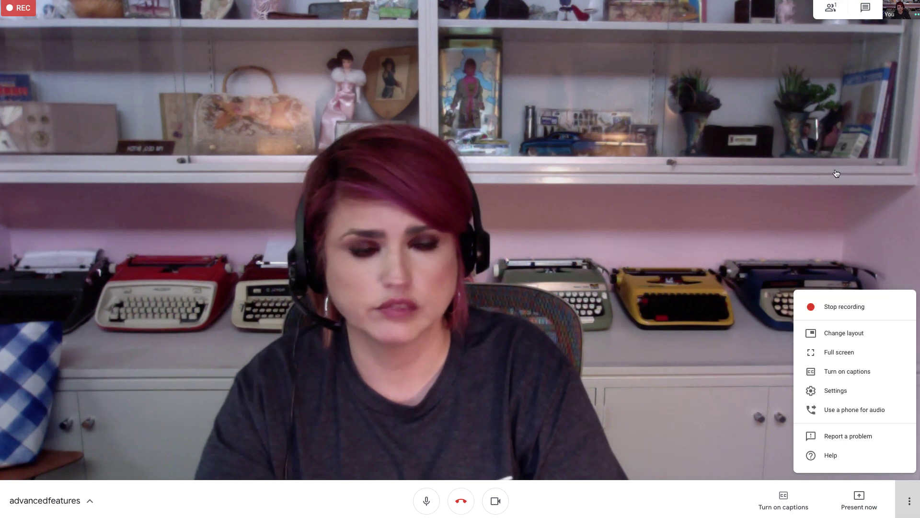
click(862, 312)
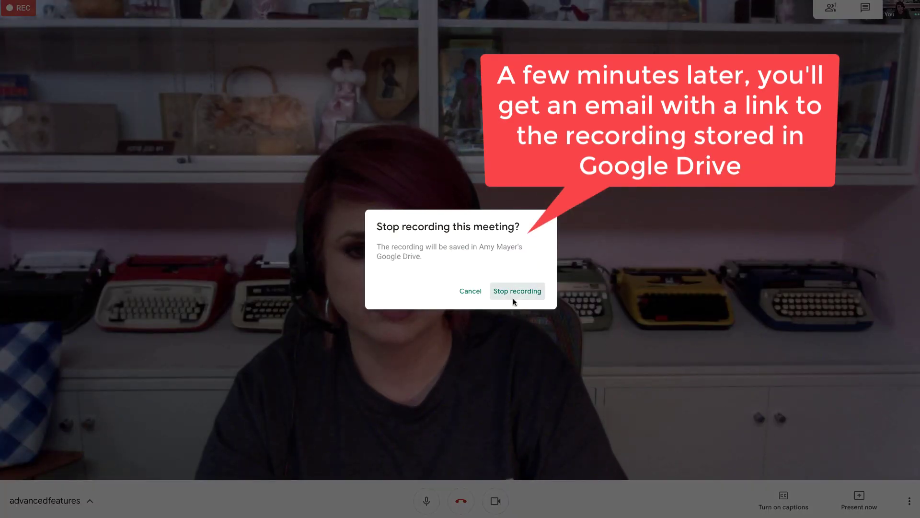
click(513, 291)
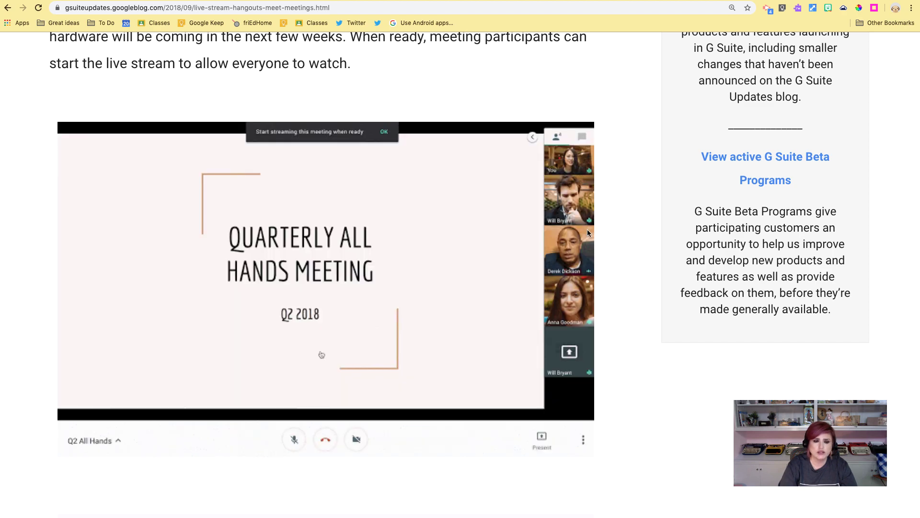
Highlight the blog's phrase that 100,000 in-domain users can watch a live stream.
scroll(603, 278, up, 2)
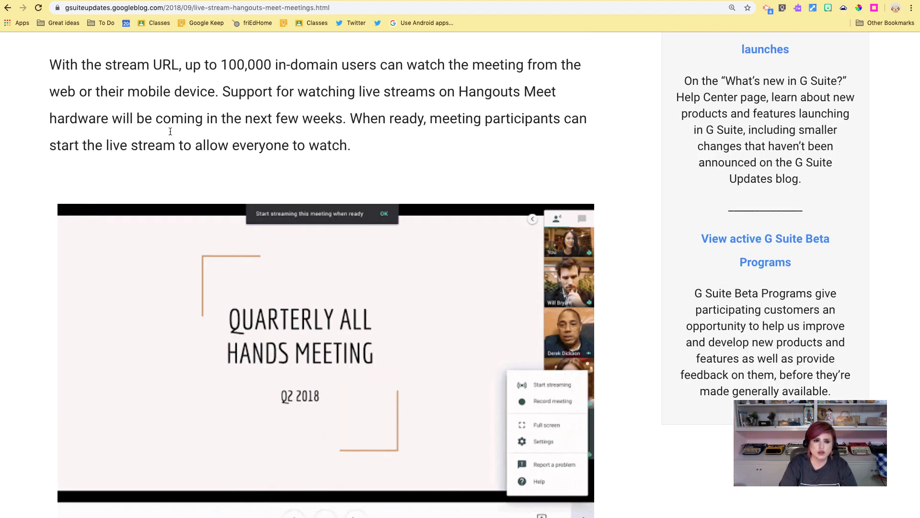
click(229, 63)
drag(229, 63, 336, 71)
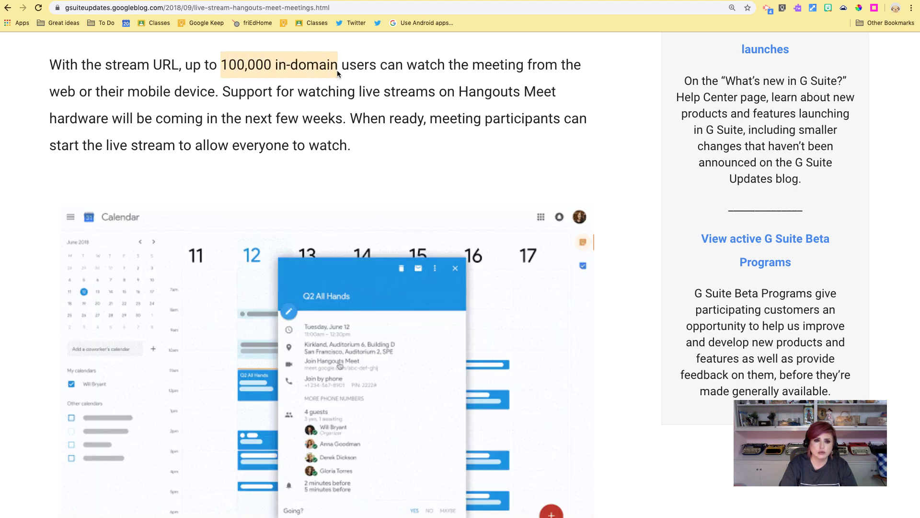